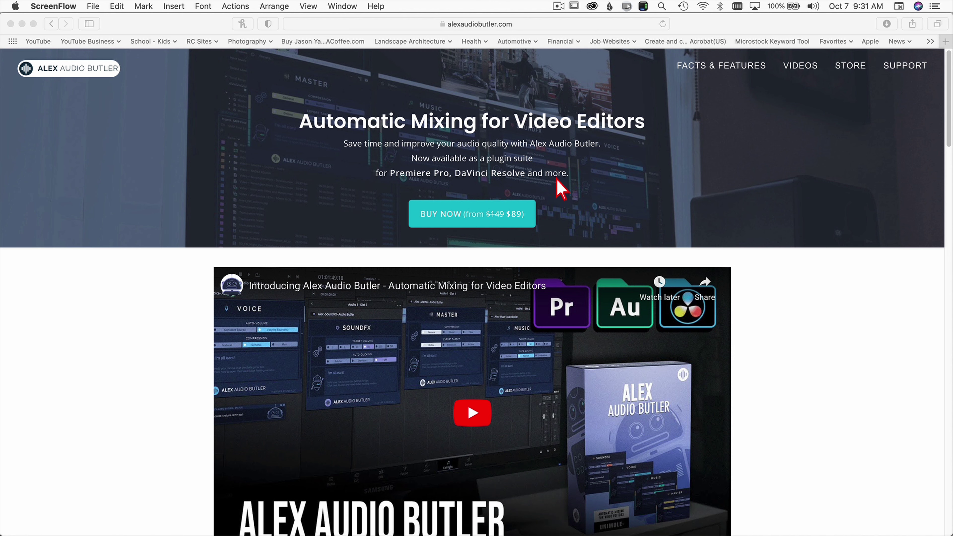
# - Scroll the Alex Audio Butler homepage through its features, pricing plans and testimonials
pyautogui.scroll(-1, 428, 372)
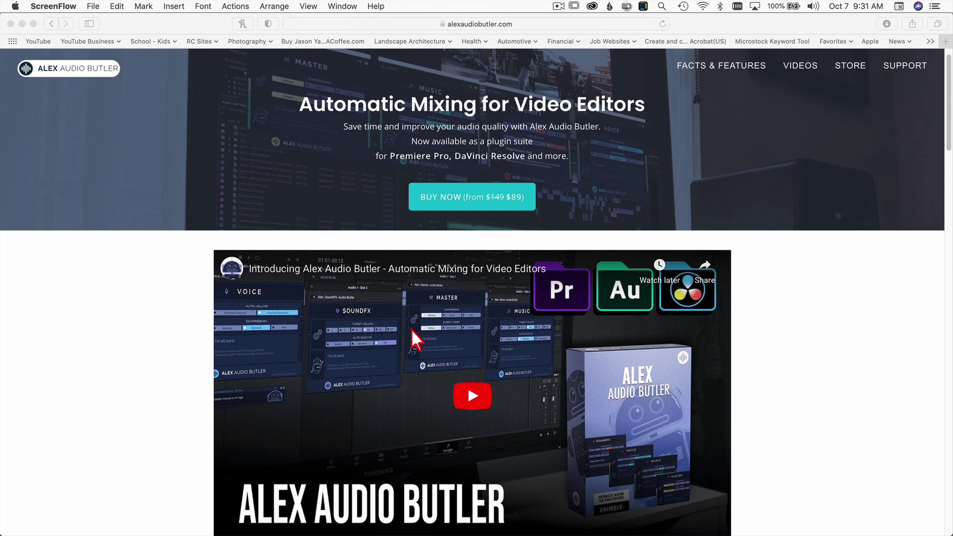
pyautogui.scroll(-10, 413, 331)
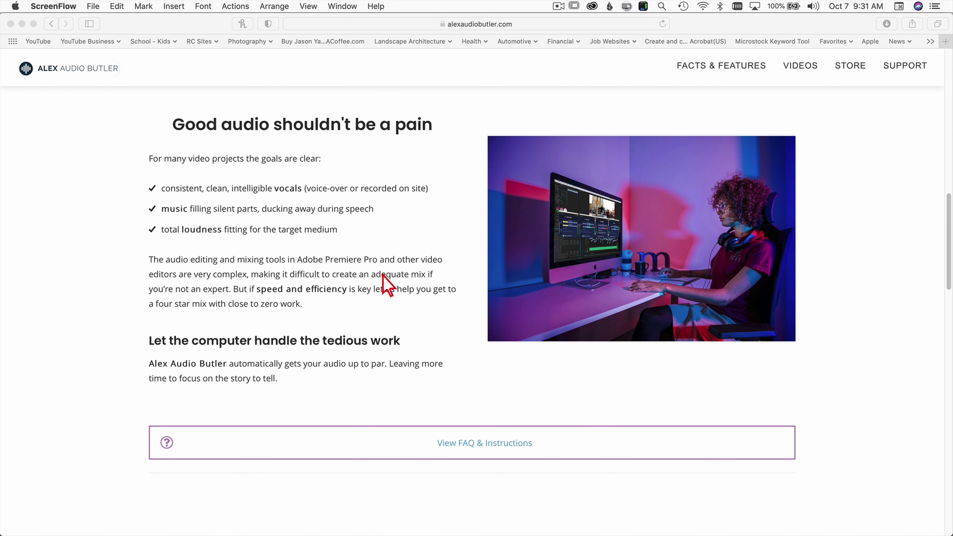
pyautogui.scroll(-5, 456, 274)
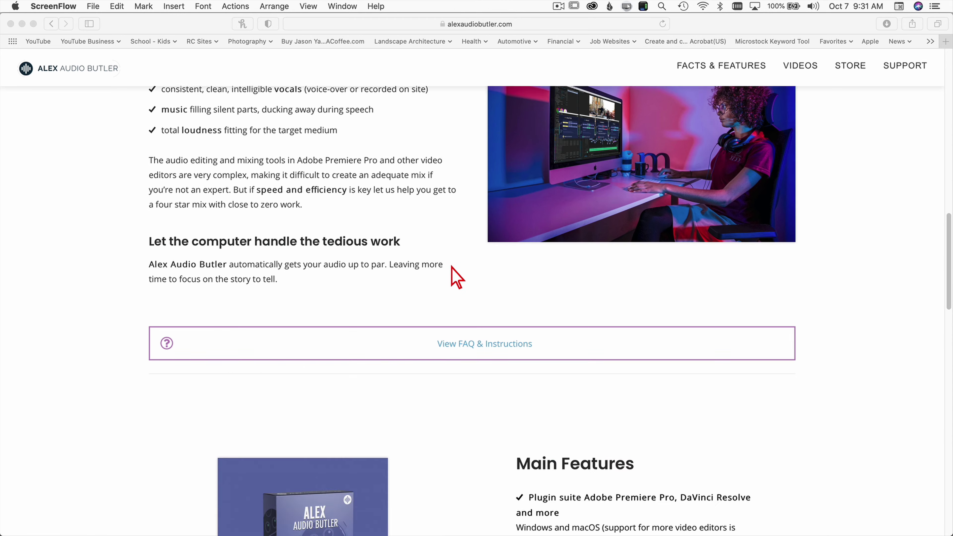
pyautogui.scroll(-15, 456, 276)
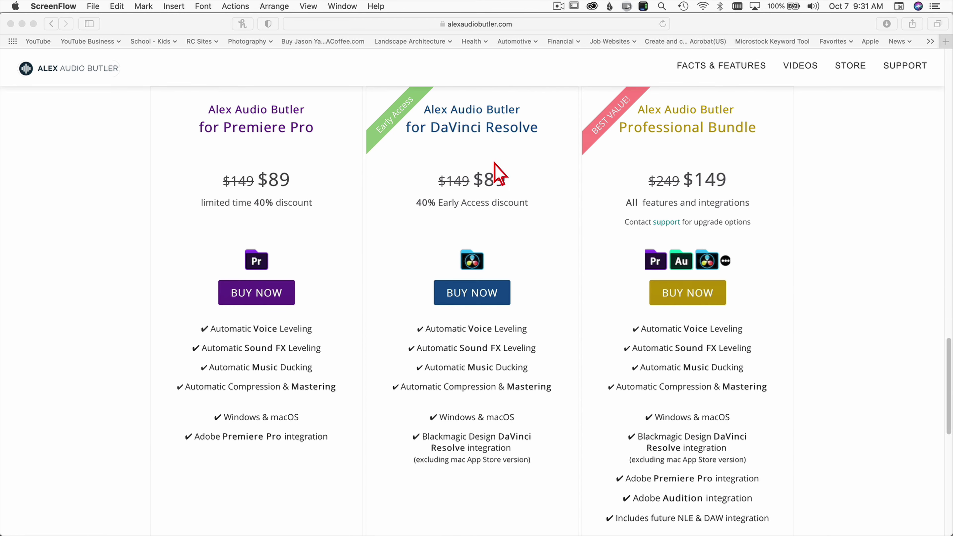
pyautogui.scroll(-15, 477, 263)
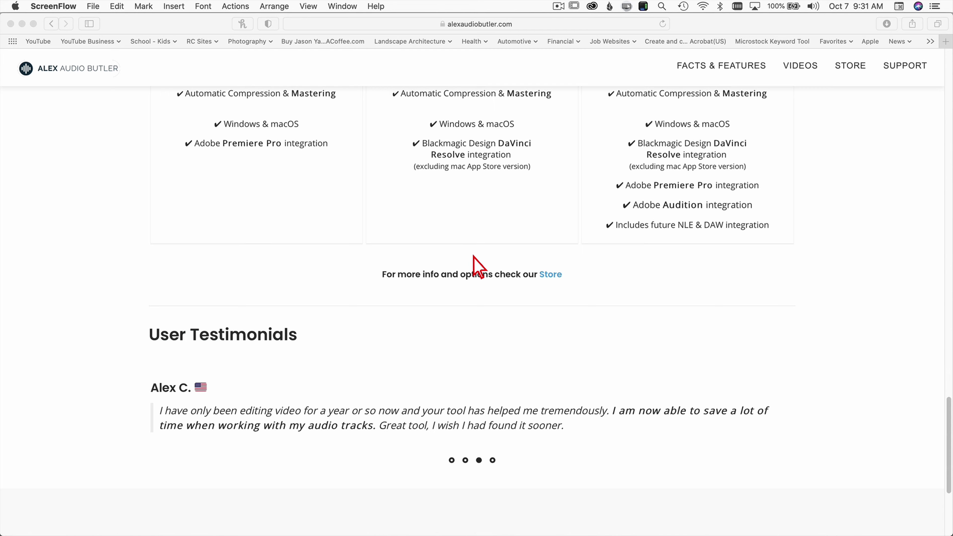
pyautogui.scroll(20, 476, 263)
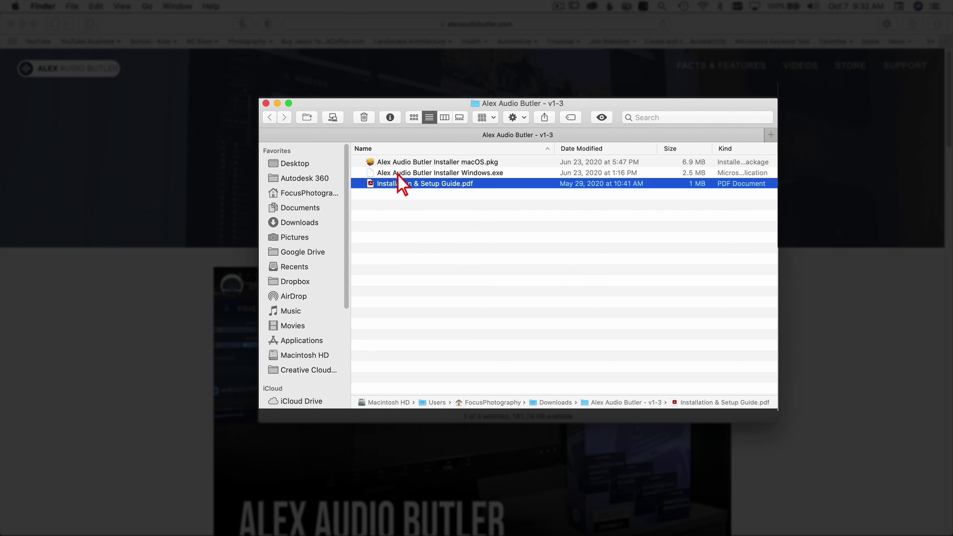
pyautogui.click(400, 162)
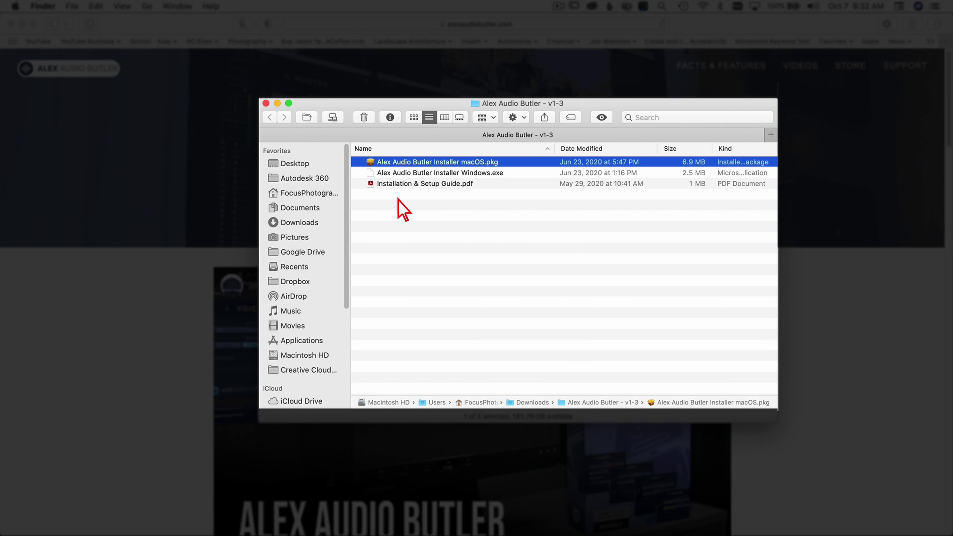
pyautogui.click(417, 173)
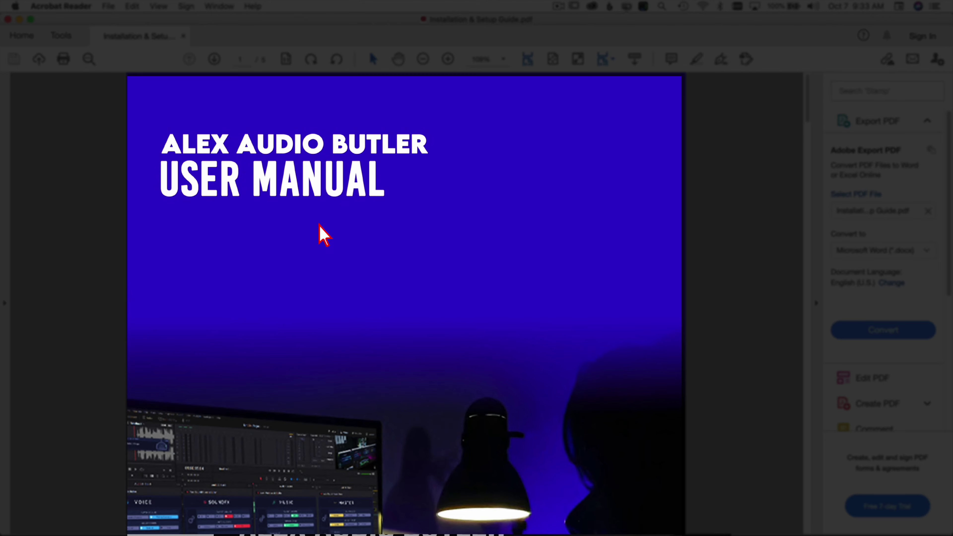
# - Read pages 1–4 of Installation & Setup Guide.pdf covering the license and Resolve setup
pyautogui.scroll(-20, 299, 231)
pyautogui.scroll(-7, 298, 231)
pyautogui.scroll(-20, 303, 242)
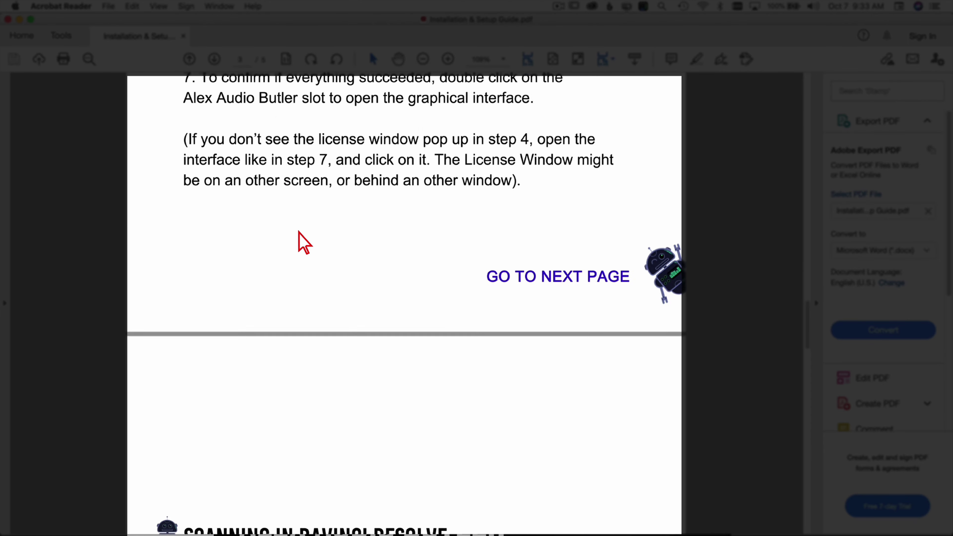
pyautogui.scroll(-2, 299, 232)
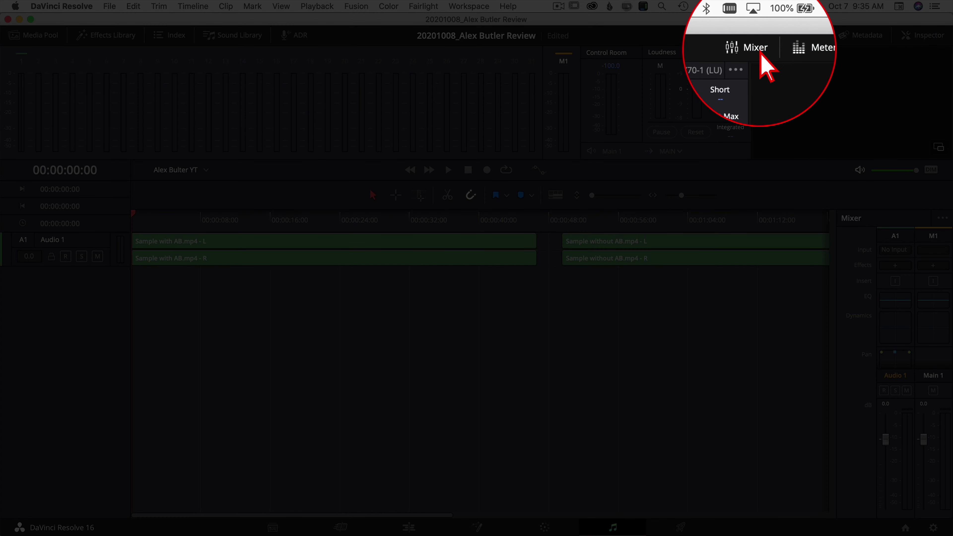
pyautogui.click(760, 37)
pyautogui.click(760, 37)
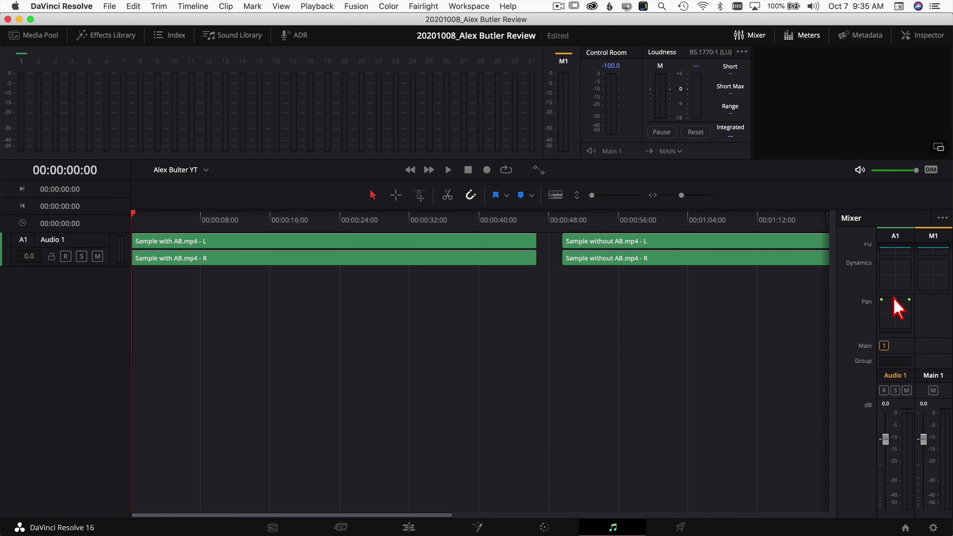
pyautogui.scroll(-3, 895, 304)
pyautogui.scroll(3, 897, 310)
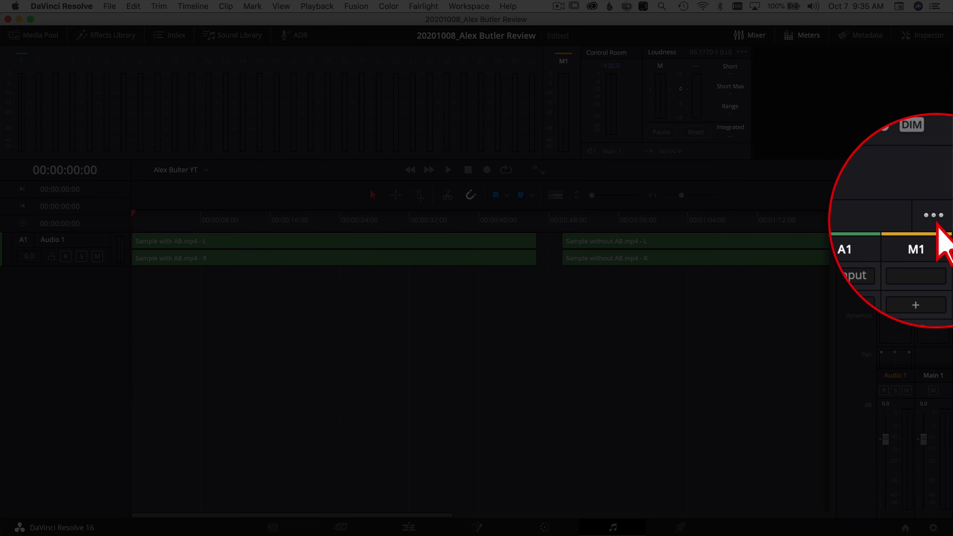
pyautogui.click(942, 218)
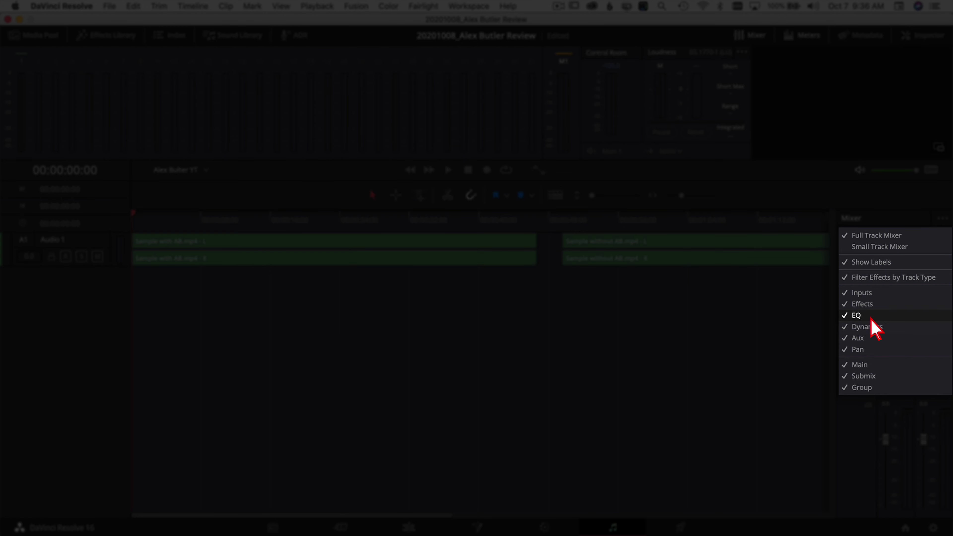
pyautogui.press('Escape')
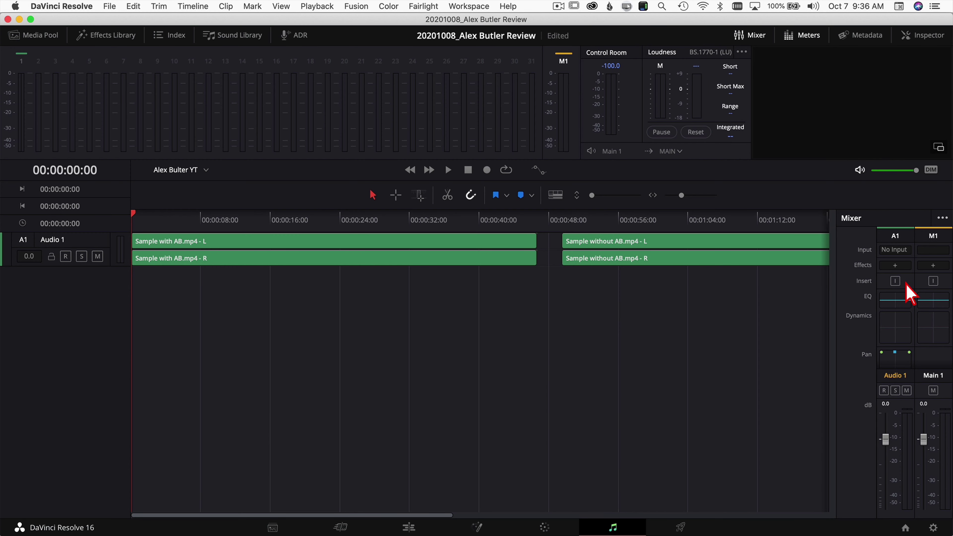
# - Insert the Alex 'Voice' Audio Butler VST from Uncategorized > VST onto Audio 1
pyautogui.click(896, 266)
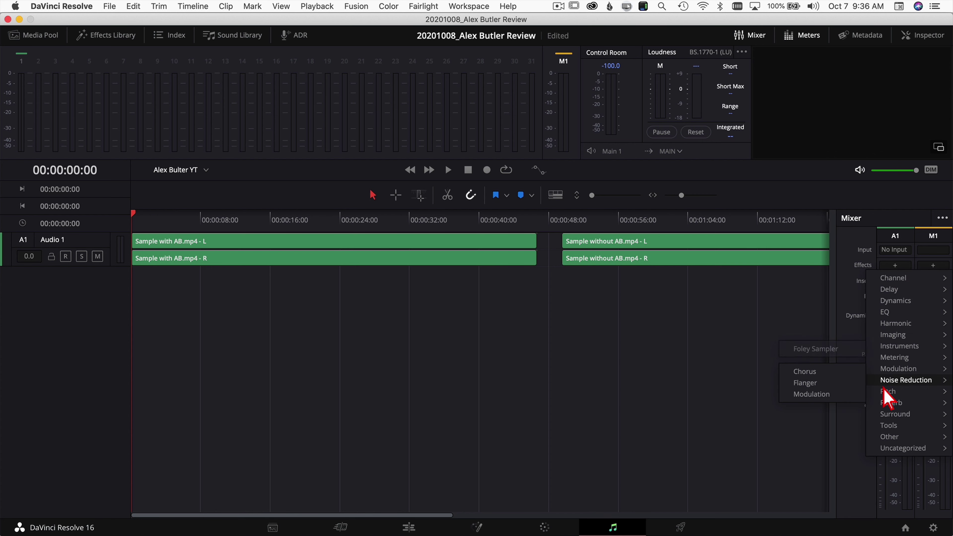
pyautogui.moveTo(874, 450)
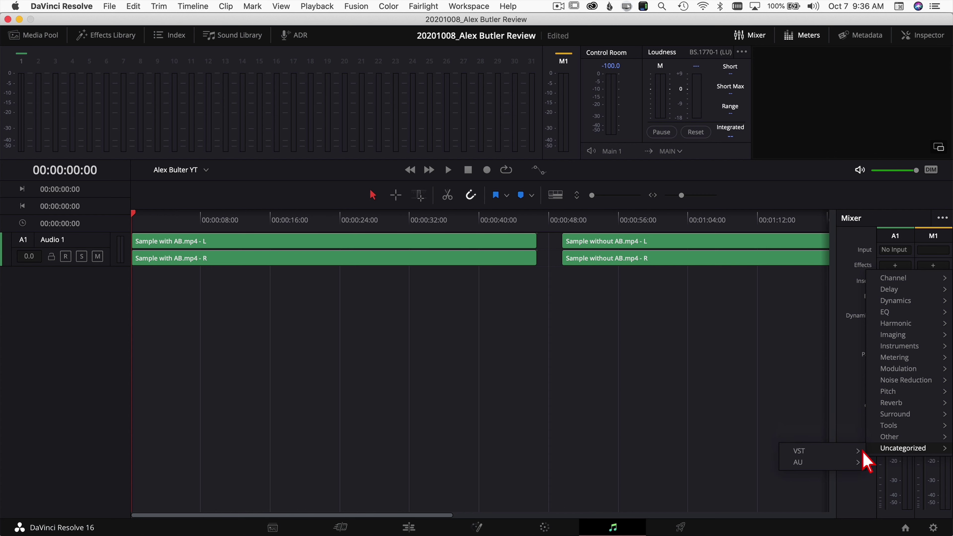
pyautogui.moveTo(834, 451)
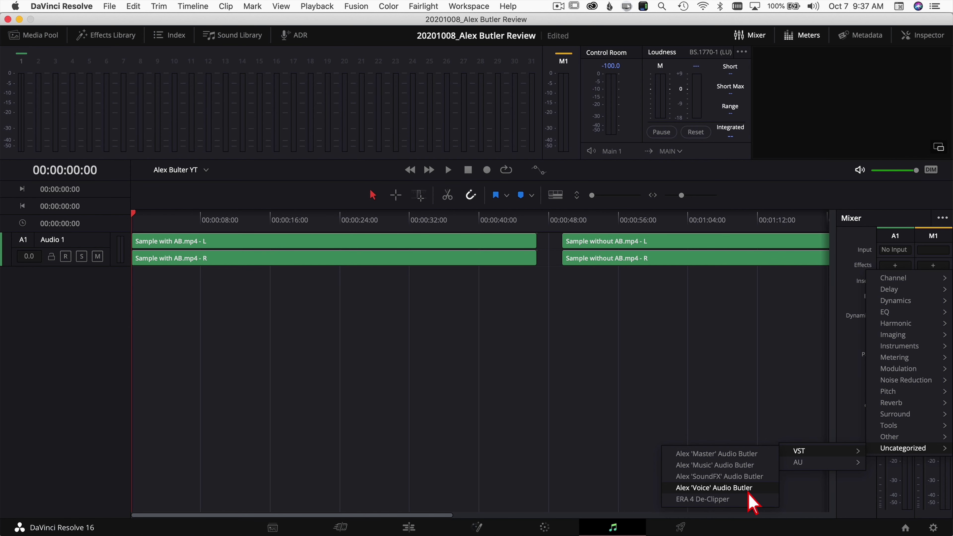
pyautogui.click(749, 490)
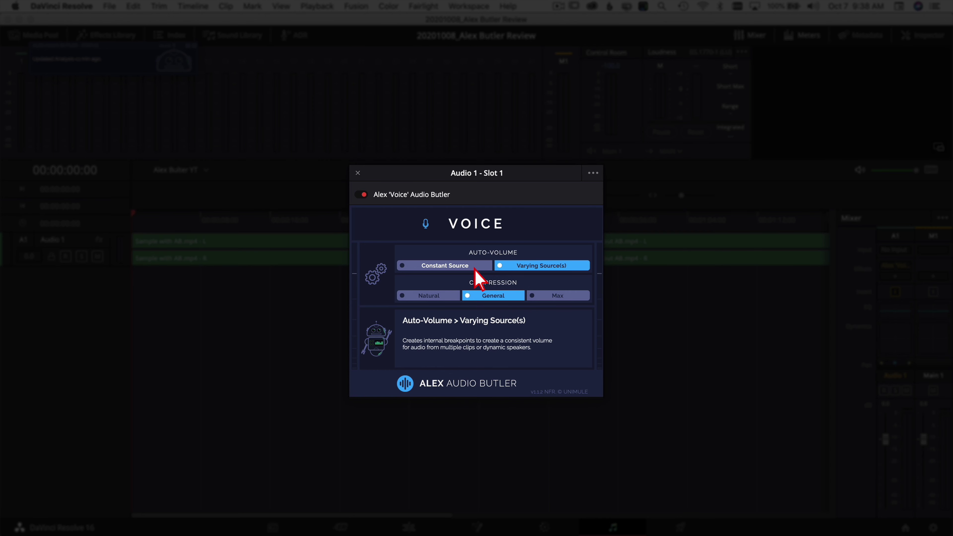
# - Set Constant Source auto-volume and try General and Max compression, settling on Natural
pyautogui.click(444, 265)
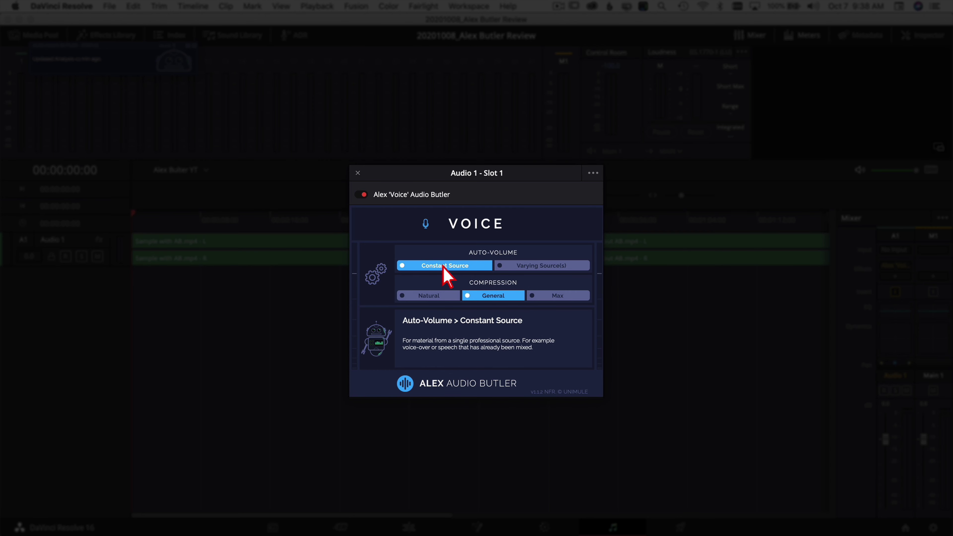
pyautogui.click(432, 295)
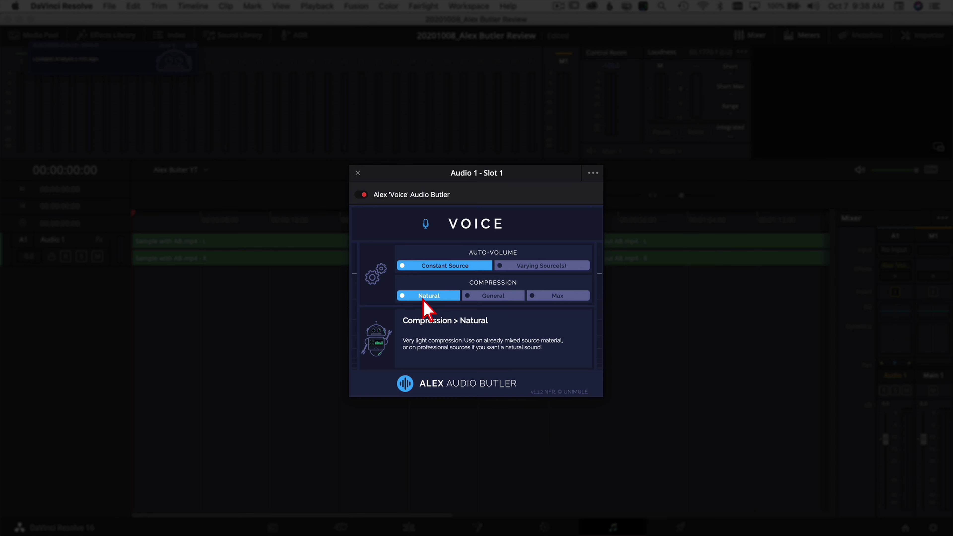
pyautogui.moveTo(499, 297)
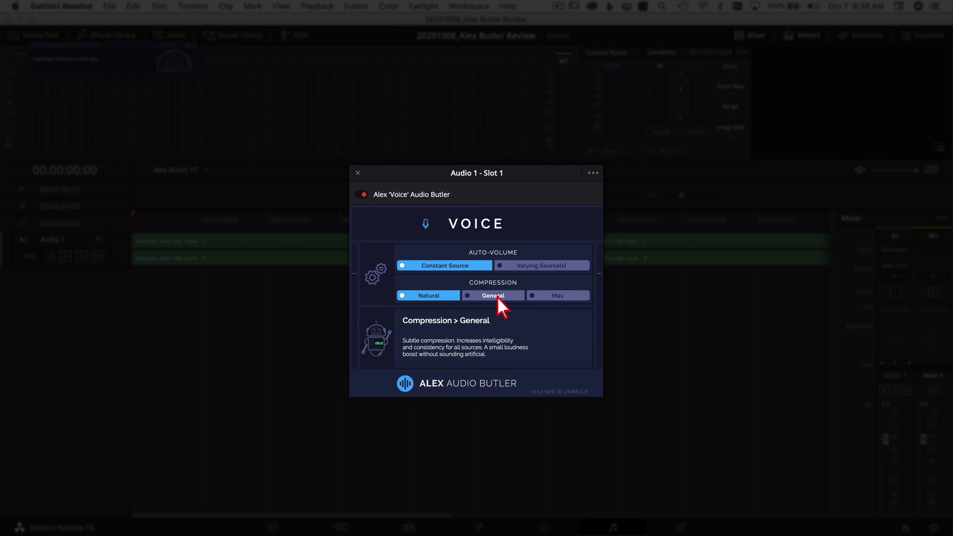
pyautogui.click(498, 297)
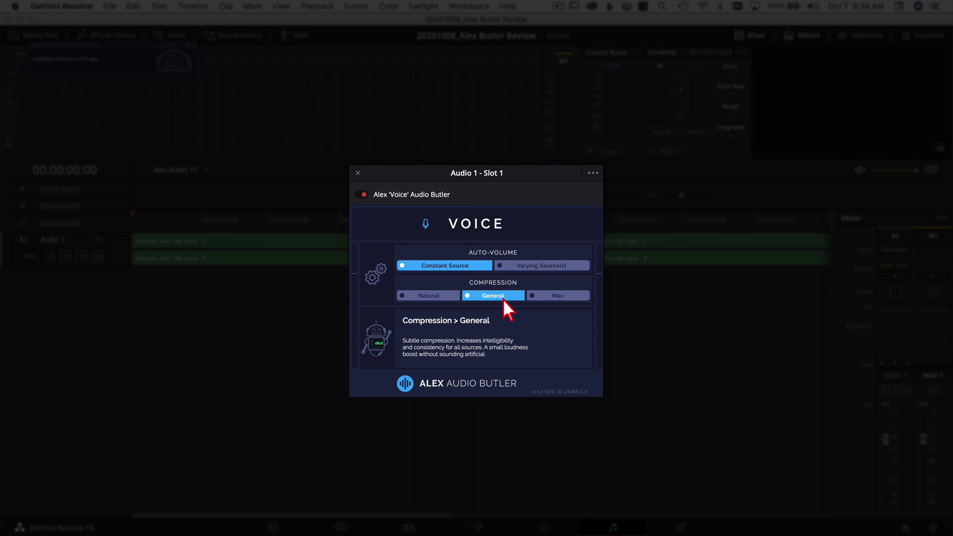
pyautogui.click(569, 296)
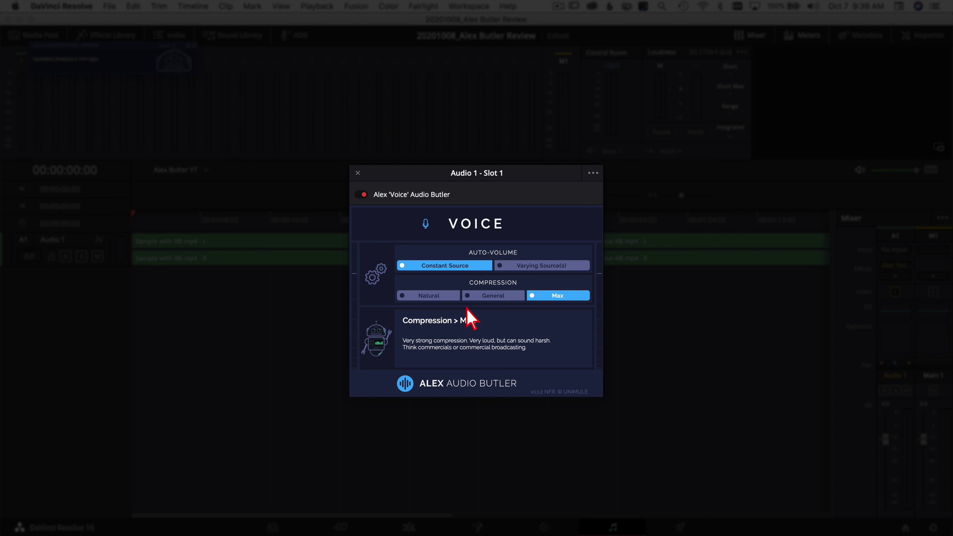
pyautogui.click(429, 298)
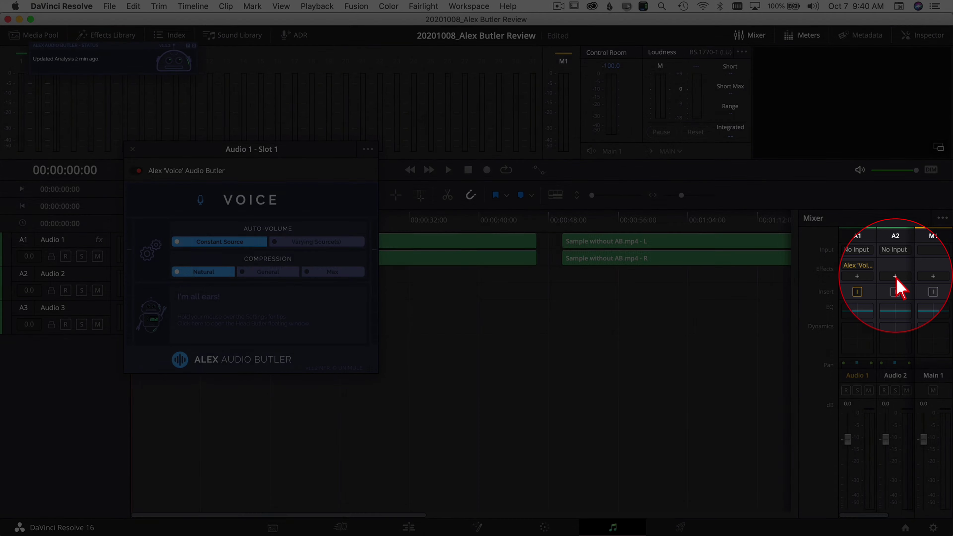
# - Insert the Alex 'SoundFX' Audio Butler VST from Uncategorized > VST onto Audio 2
pyautogui.click(896, 277)
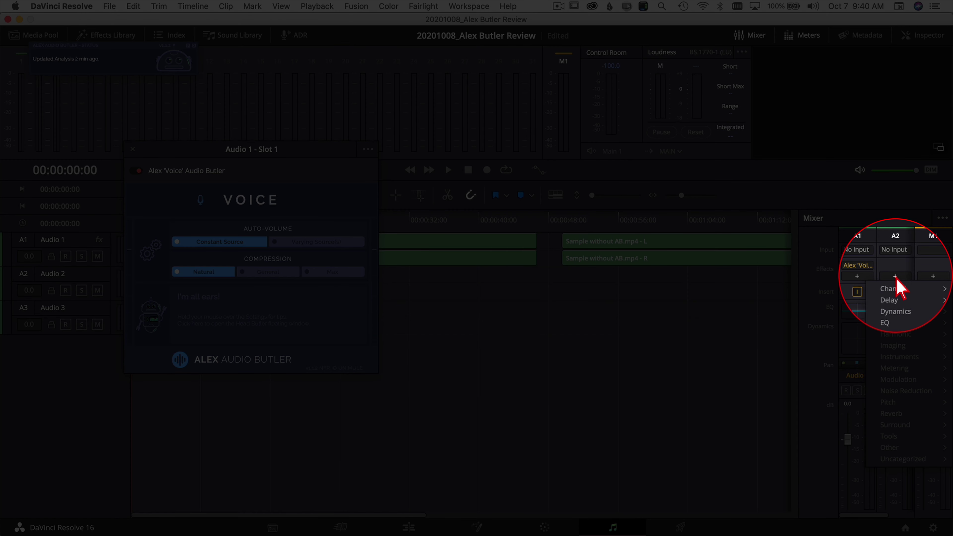
pyautogui.moveTo(903, 466)
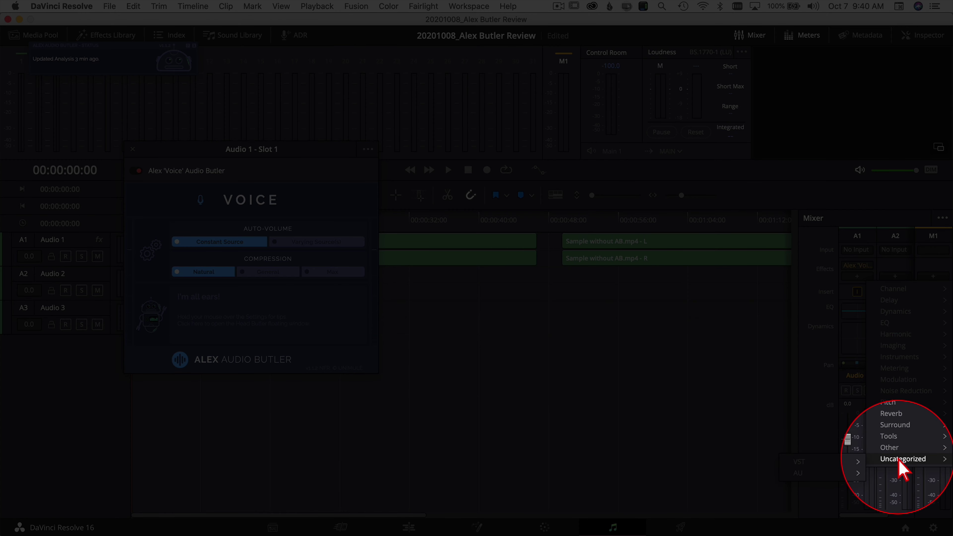
pyautogui.moveTo(807, 463)
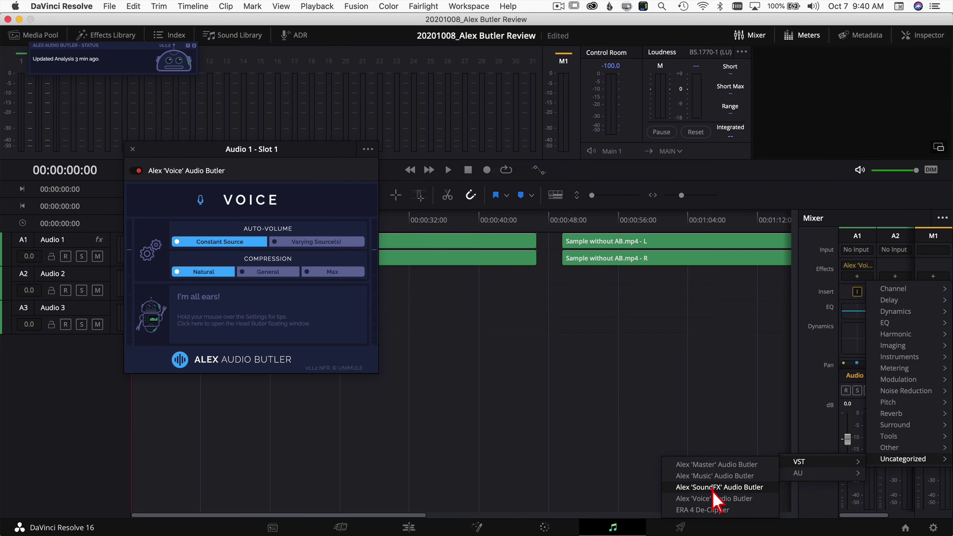
pyautogui.click(717, 490)
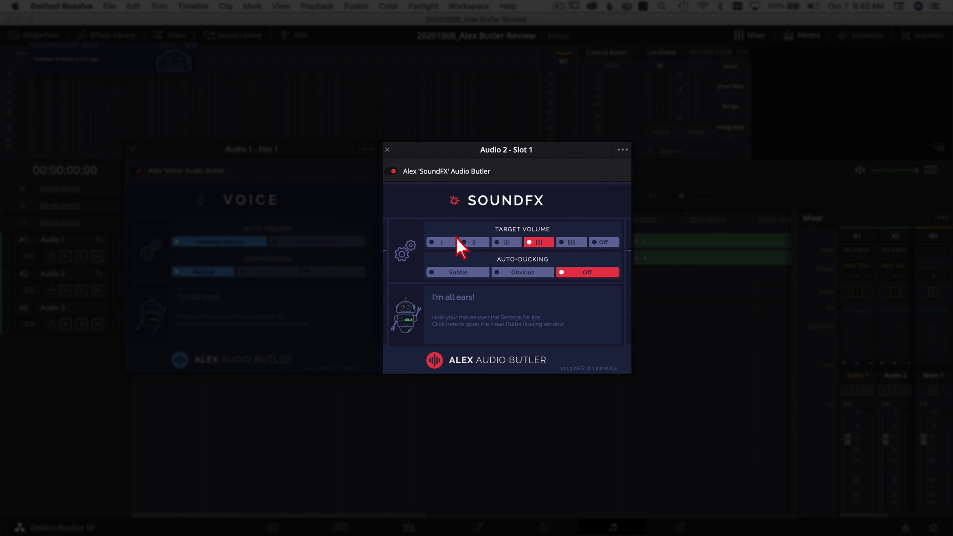
pyautogui.moveTo(447, 244)
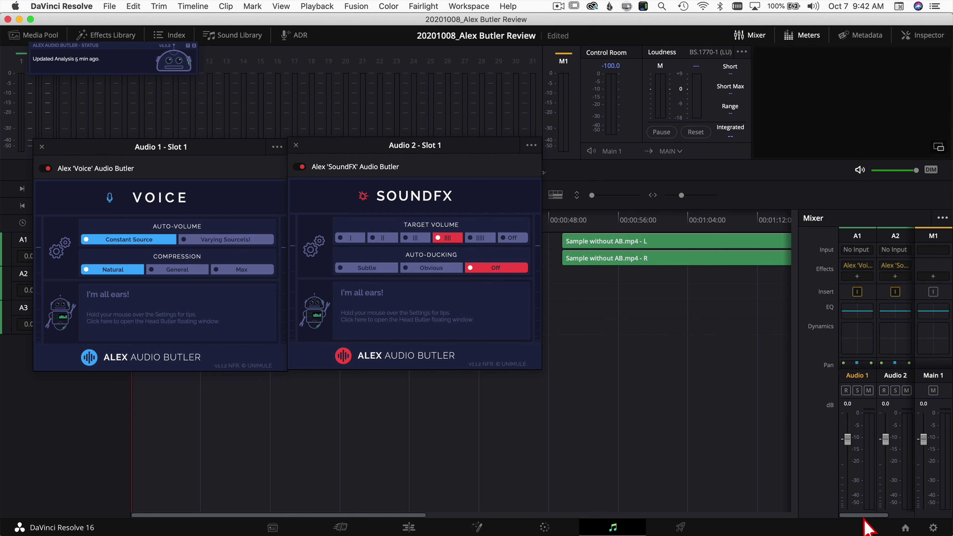
# - Move the plugin windows aside and insert the Alex 'Music' Audio Butler VST onto Audio 3
pyautogui.moveTo(863, 516); pyautogui.dragTo(924, 518)
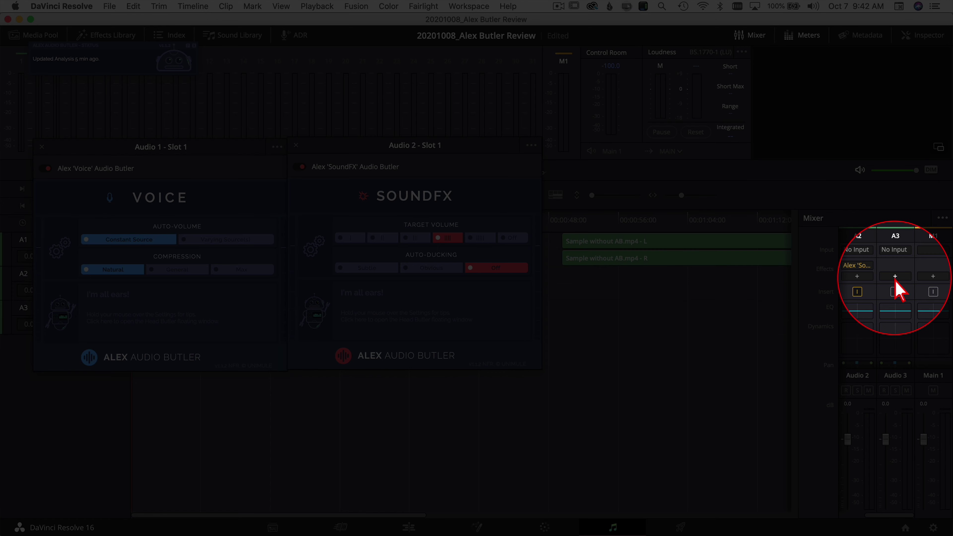
pyautogui.click(895, 278)
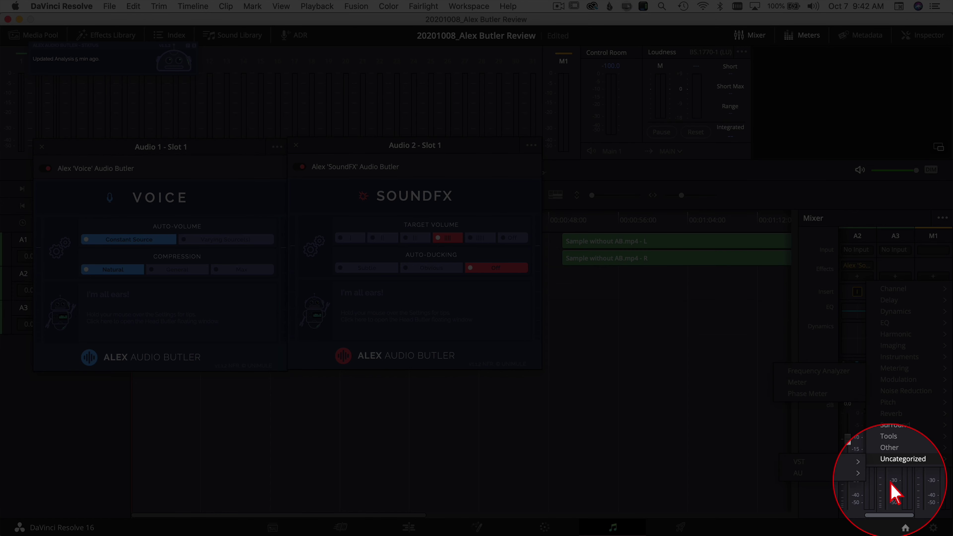
pyautogui.moveTo(897, 460)
pyautogui.moveTo(837, 463)
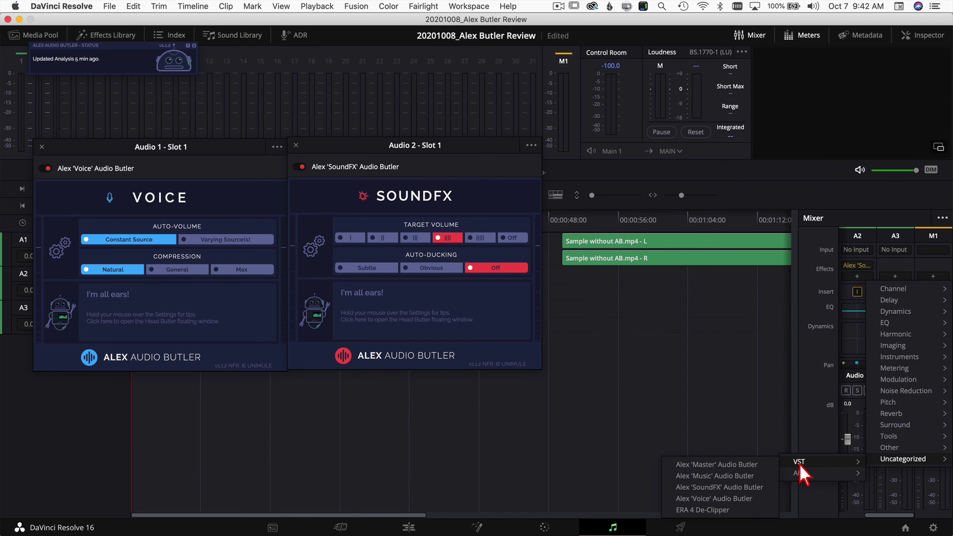
pyautogui.click(736, 476)
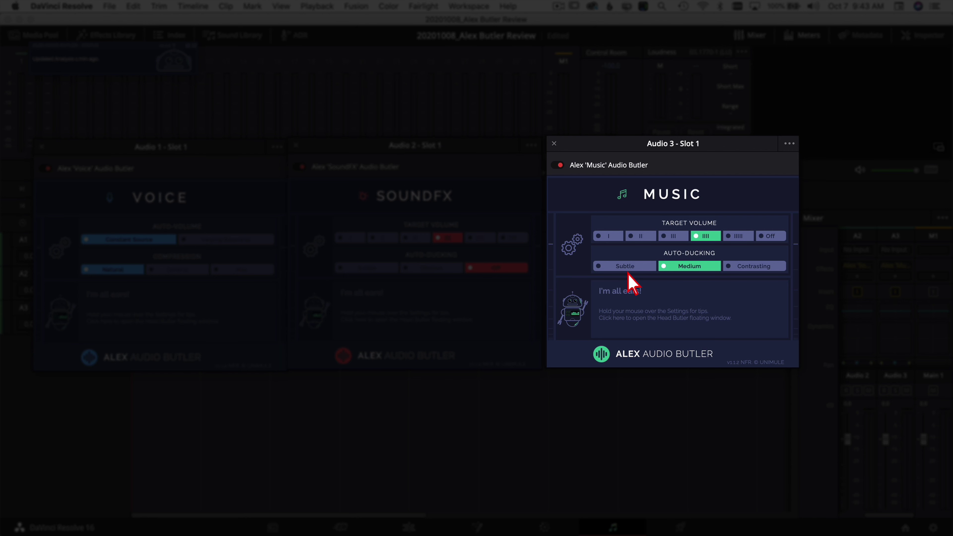
pyautogui.moveTo(629, 271)
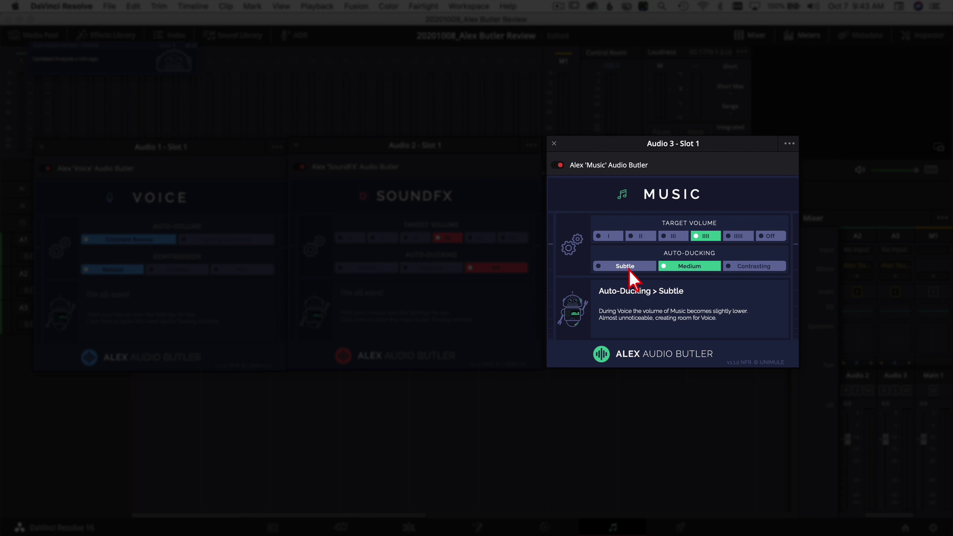
pyautogui.click(628, 267)
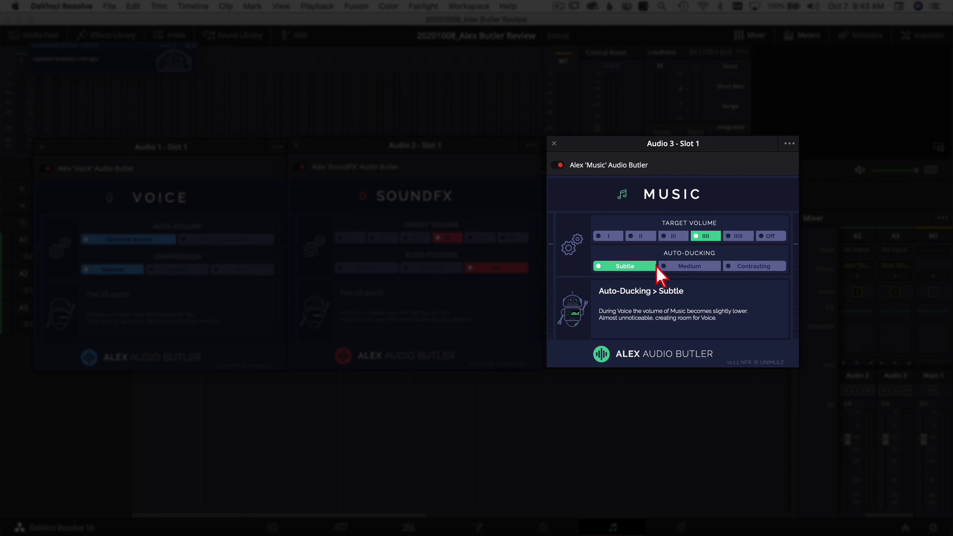
pyautogui.click(689, 267)
pyautogui.click(753, 267)
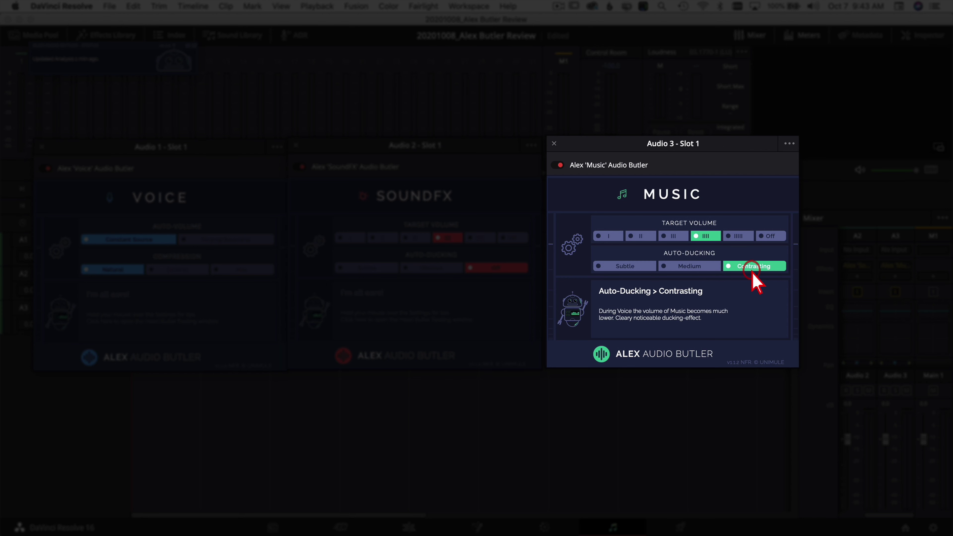
pyautogui.click(624, 268)
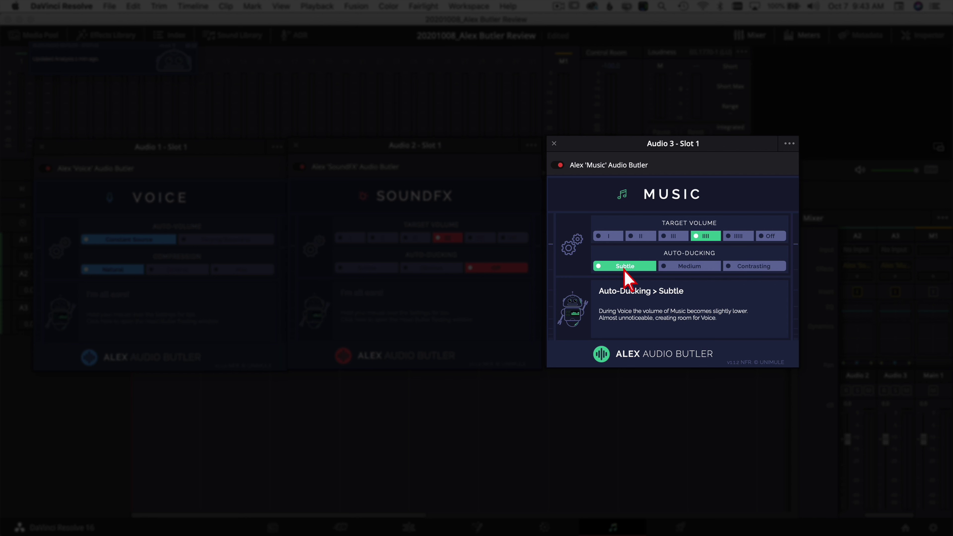
pyautogui.click(739, 267)
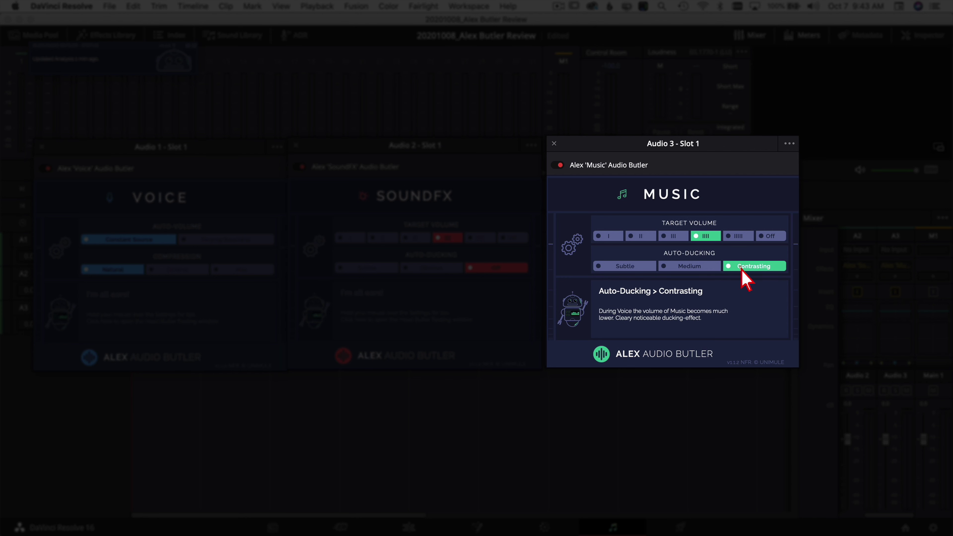
pyautogui.click(680, 267)
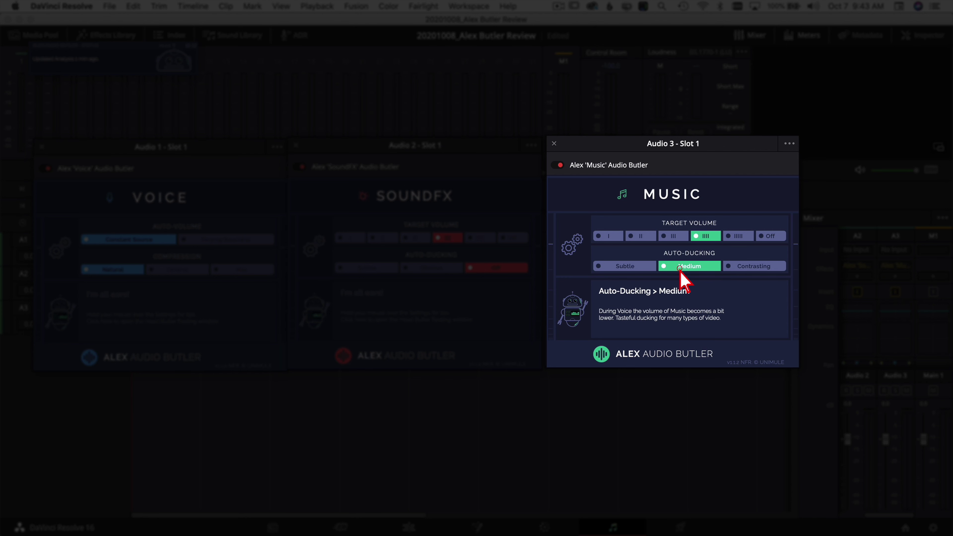